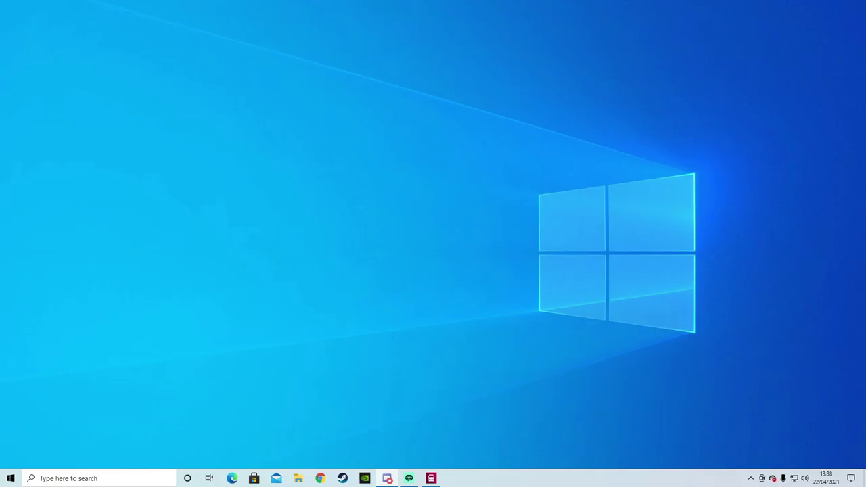
Download the ETSP zip from MediaFire, cancel the duplicate save, and close the browser and advert.
{"action": "left_click", "coordinate": [320, 478]}
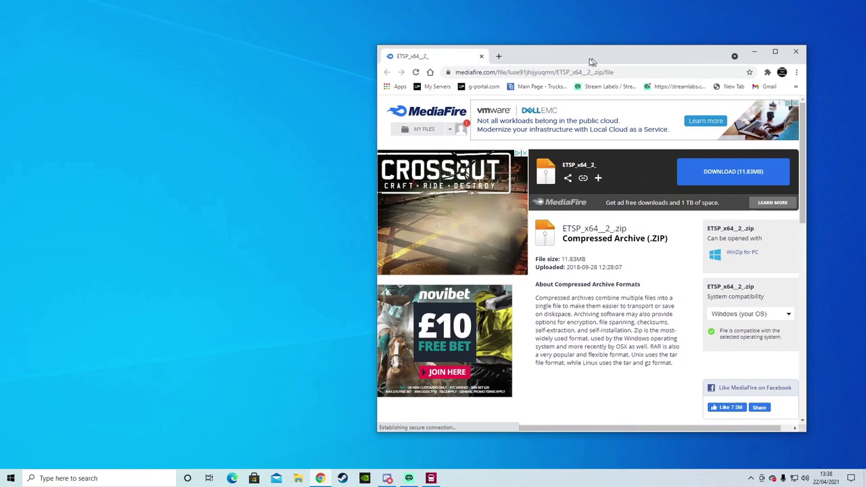
{"action": "left_click", "coordinate": [773, 53]}
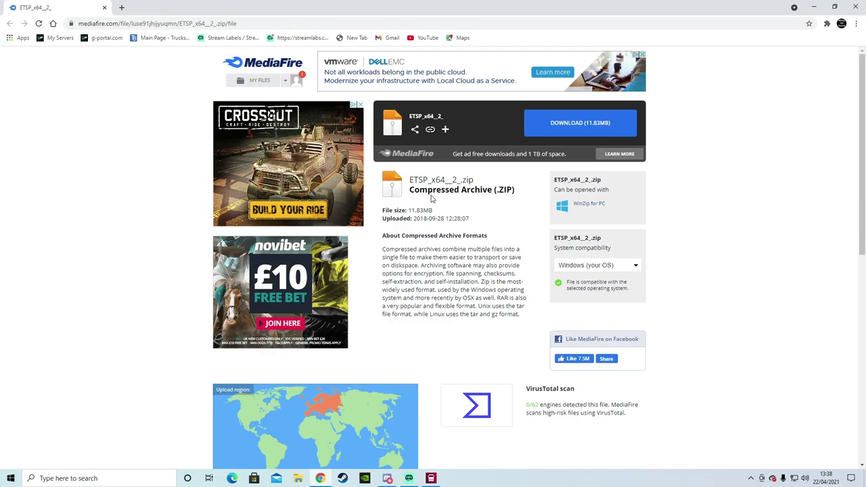
{"action": "left_click", "coordinate": [596, 129]}
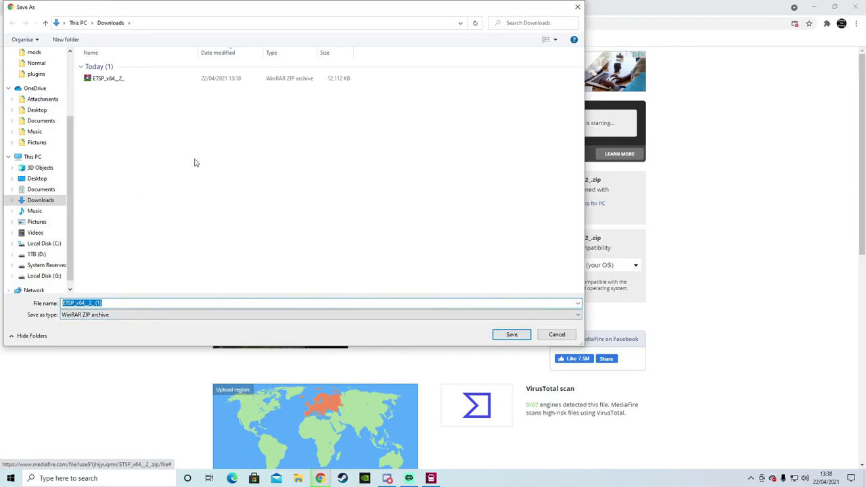
{"action": "left_click", "coordinate": [557, 336]}
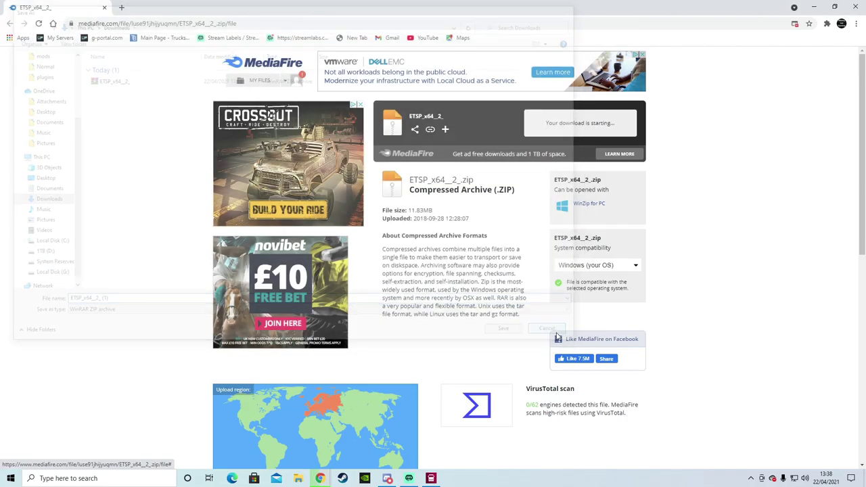
{"action": "left_click", "coordinate": [855, 7]}
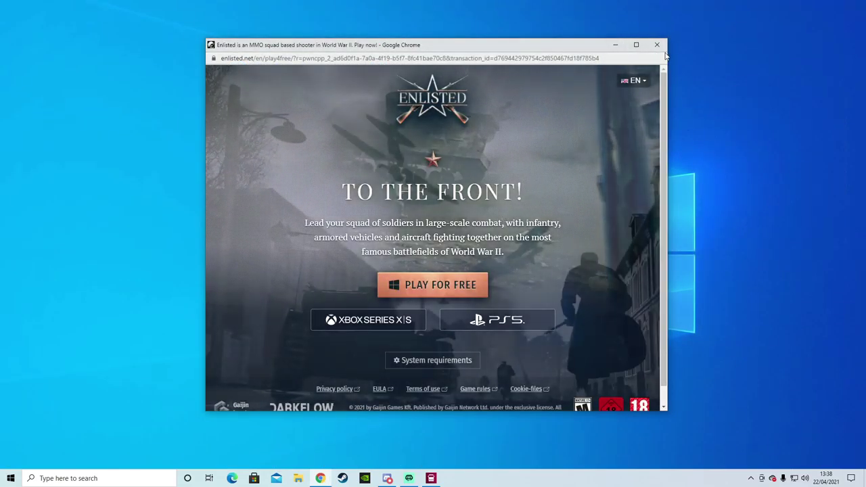
{"action": "left_click", "coordinate": [658, 46]}
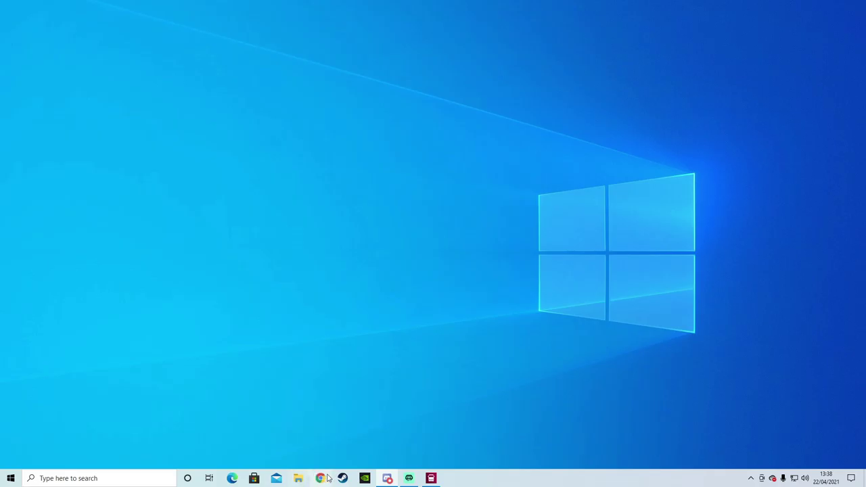
Extract the ETSP_x64__2_ zip in Downloads to its own "ETSP_x64_2\" folder.
{"action": "left_click", "coordinate": [299, 478]}
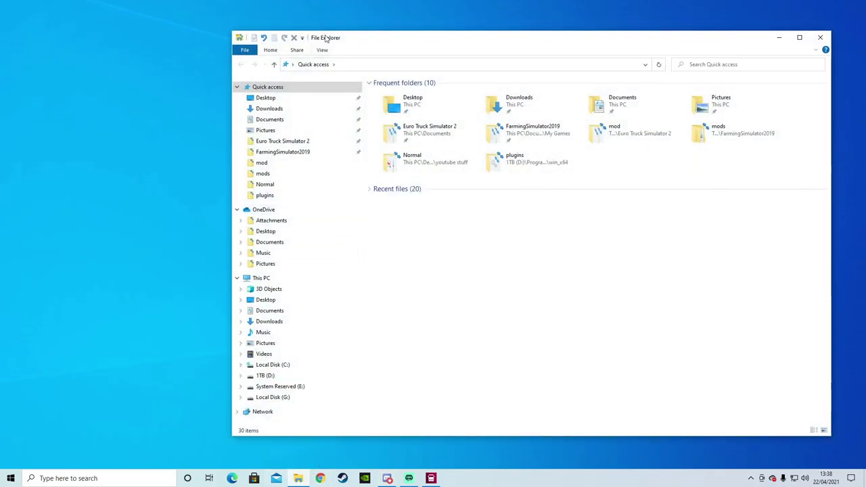
{"action": "left_click_drag", "start_coordinate": [343, 43], "coordinate": [313, 39]}
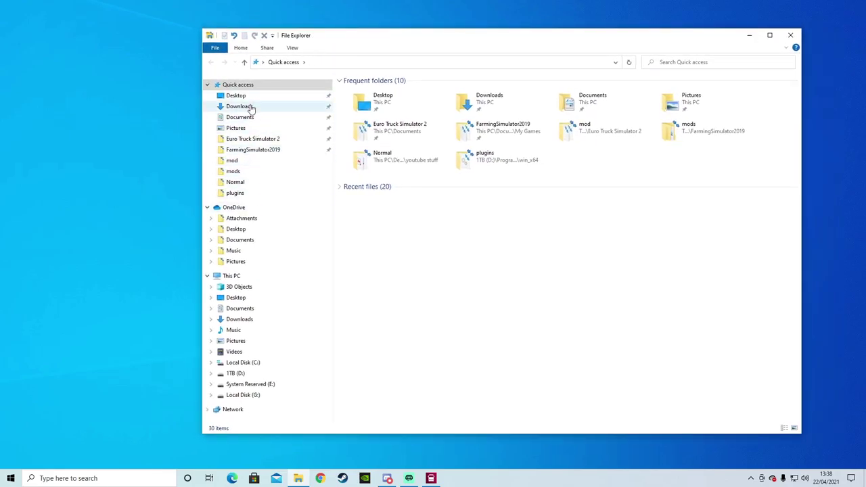
{"action": "left_click", "coordinate": [248, 109]}
{"action": "left_click", "coordinate": [376, 108]}
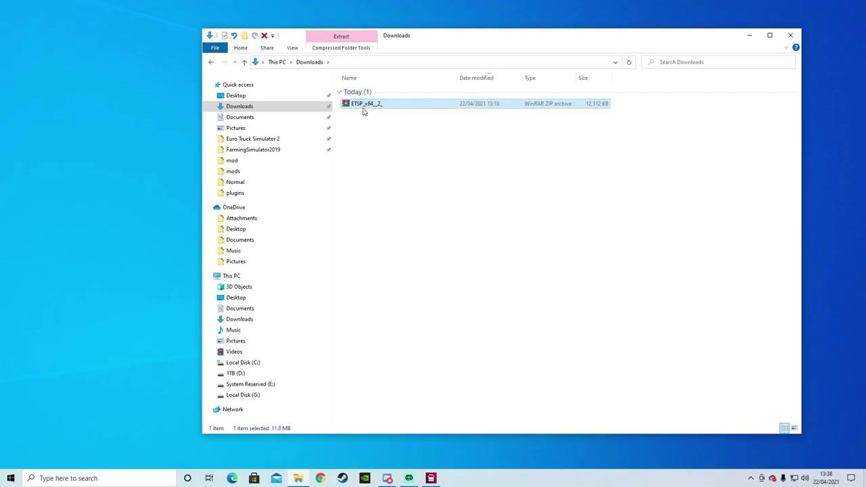
{"action": "right_click", "coordinate": [365, 105]}
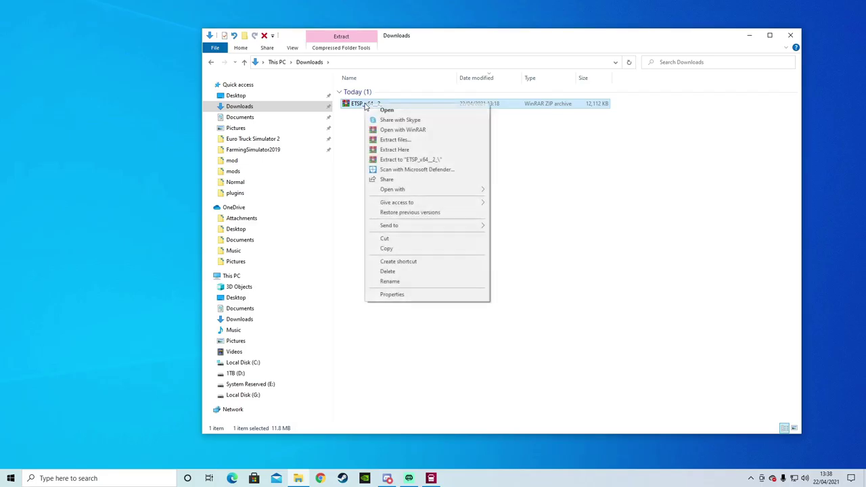
{"action": "left_click", "coordinate": [416, 160]}
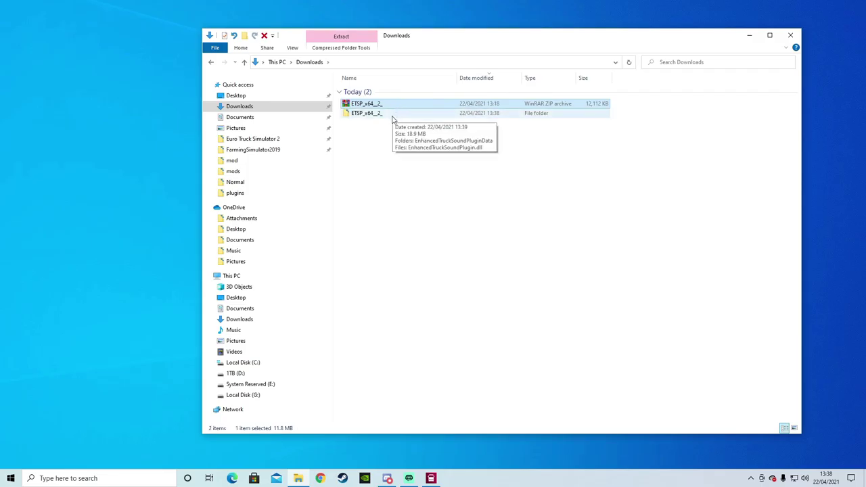
Open the extracted ETSP_x64__2_ folder and copy both plugin items.
{"action": "double_click", "coordinate": [370, 116]}
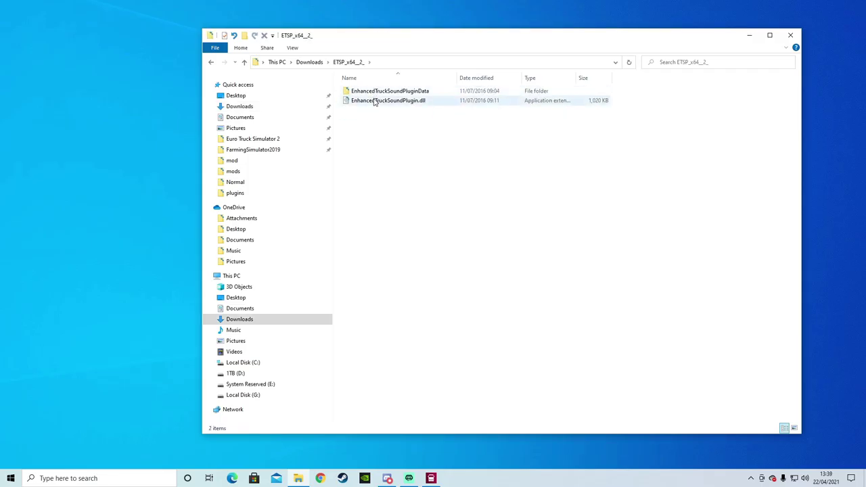
{"action": "left_click_drag", "start_coordinate": [378, 111], "coordinate": [386, 85]}
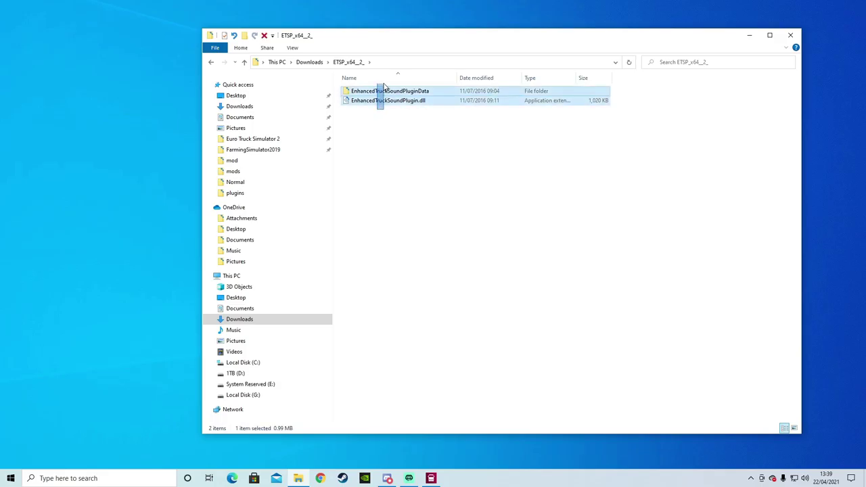
{"action": "right_click", "coordinate": [392, 100]}
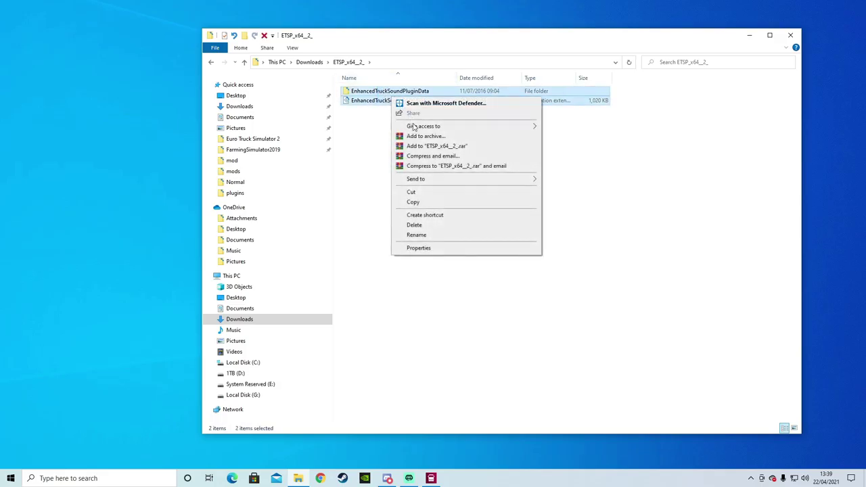
{"action": "left_click", "coordinate": [414, 202]}
Check inside EnhancedTruckSoundPluginData, then copy it and EnhancedTruckSoundPlugin.dll again.
{"action": "left_click", "coordinate": [404, 196]}
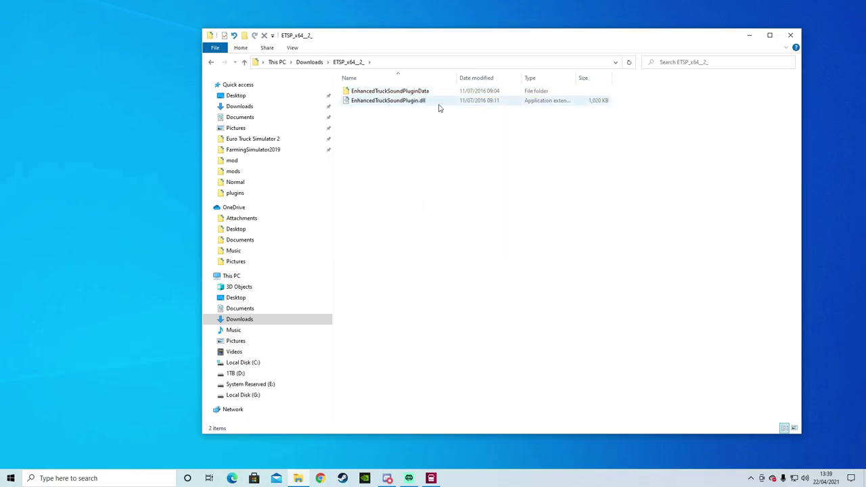
{"action": "double_click", "coordinate": [370, 96]}
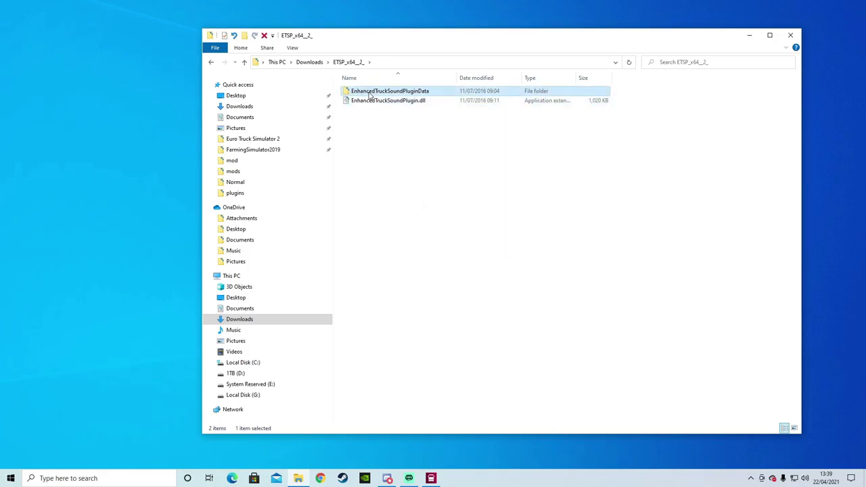
{"action": "left_click", "coordinate": [211, 63]}
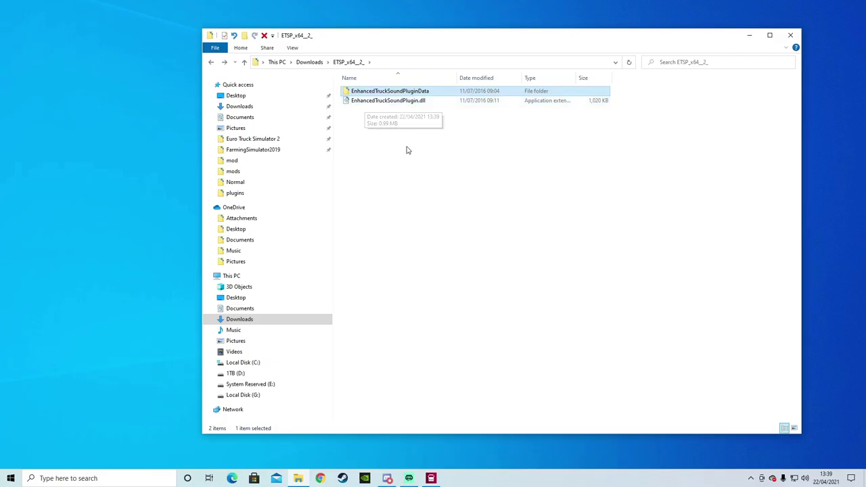
{"action": "left_click", "coordinate": [461, 179]}
{"action": "left_click", "coordinate": [391, 101]}
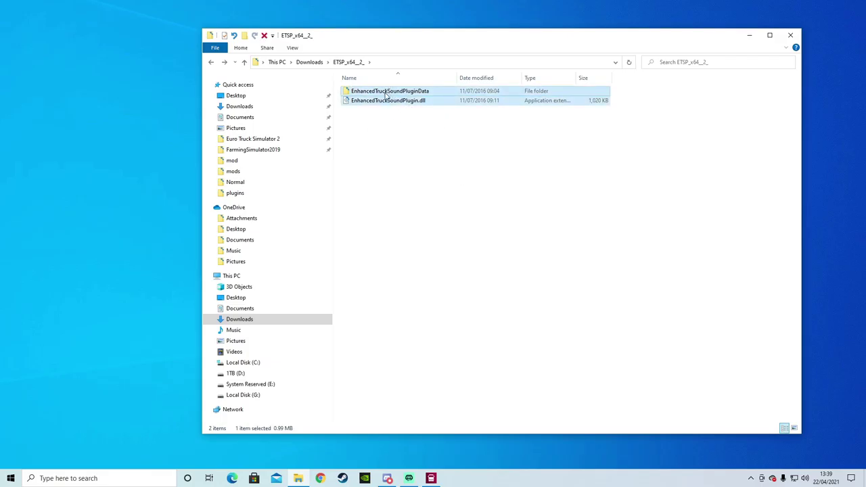
{"action": "right_click", "coordinate": [387, 95]}
{"action": "left_click", "coordinate": [406, 226]}
{"action": "left_click_drag", "start_coordinate": [435, 39], "coordinate": [441, 21]}
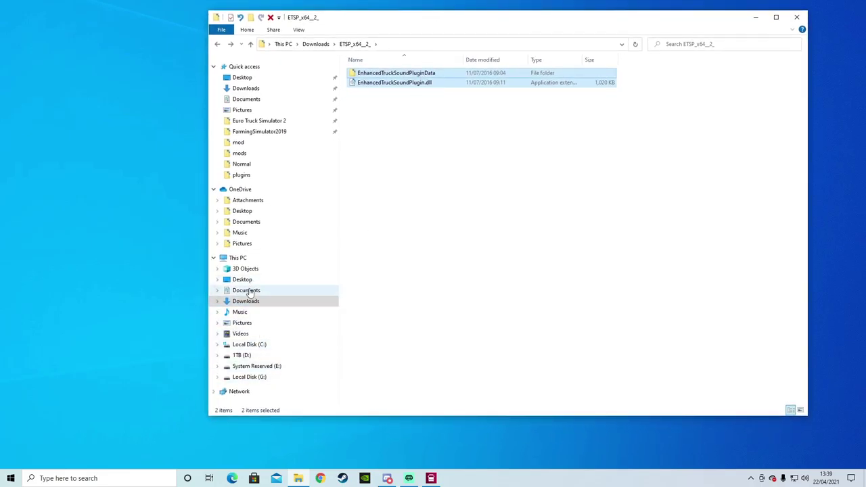
Navigate to D:\Program Files (x86)\Steam\steamapps\common\Euro Truck Simulator 2\bin\win_x64.
{"action": "left_click", "coordinate": [242, 356]}
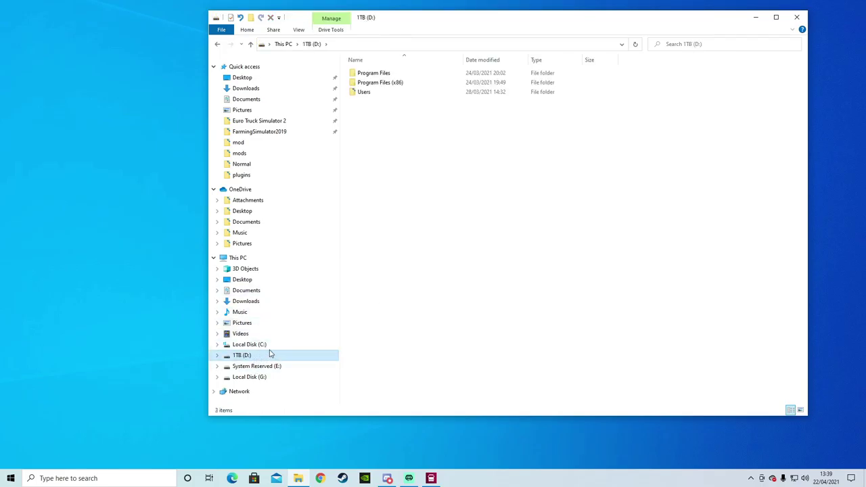
{"action": "left_click", "coordinate": [388, 85]}
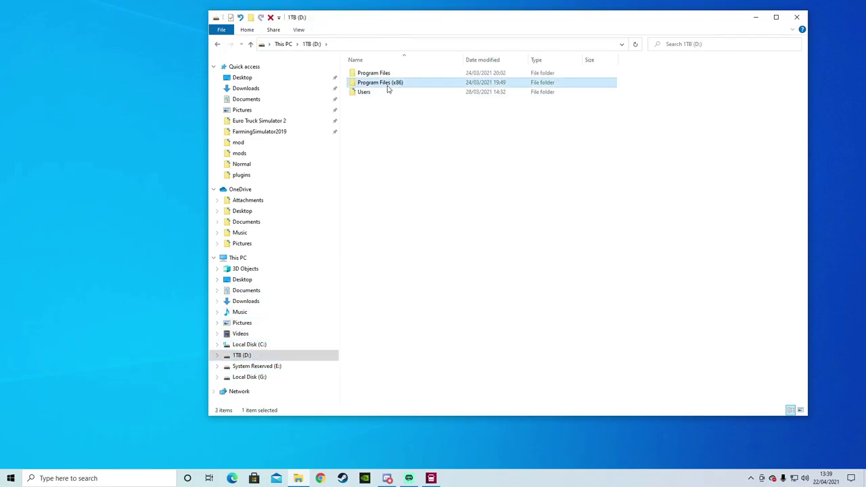
{"action": "left_click", "coordinate": [404, 89]}
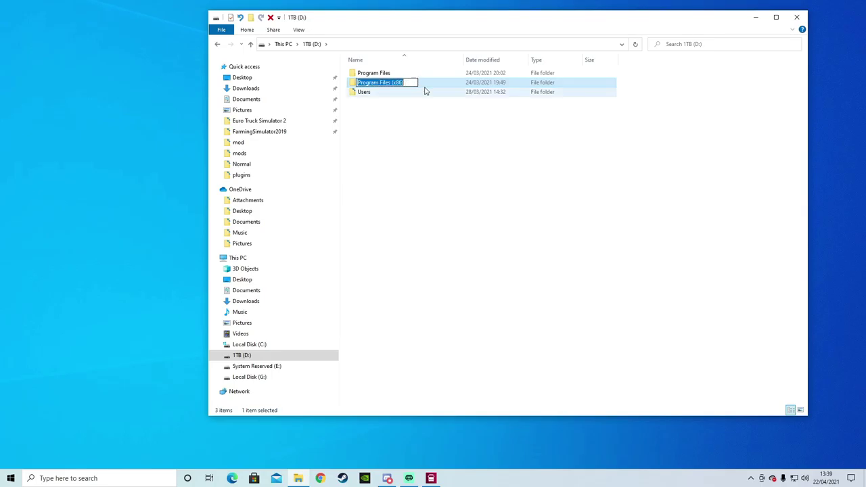
{"action": "left_click", "coordinate": [426, 89]}
{"action": "double_click", "coordinate": [427, 87]}
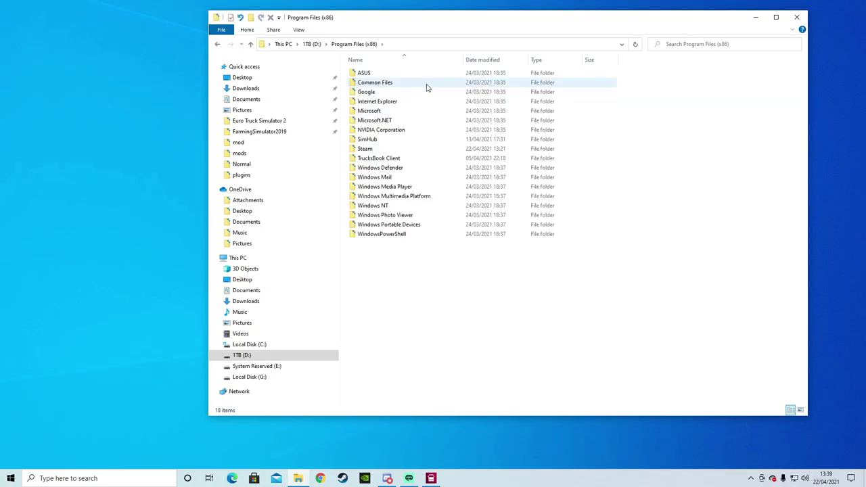
{"action": "double_click", "coordinate": [393, 149]}
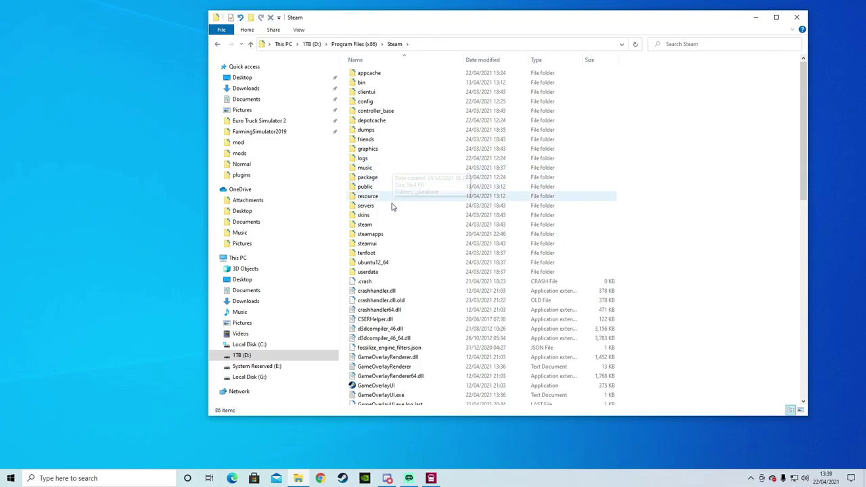
{"action": "double_click", "coordinate": [387, 235]}
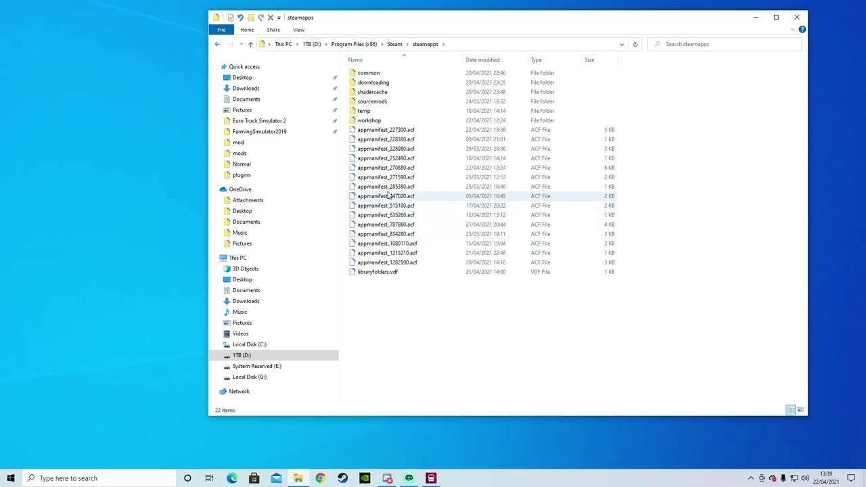
{"action": "left_click", "coordinate": [395, 76]}
{"action": "double_click", "coordinate": [396, 76]}
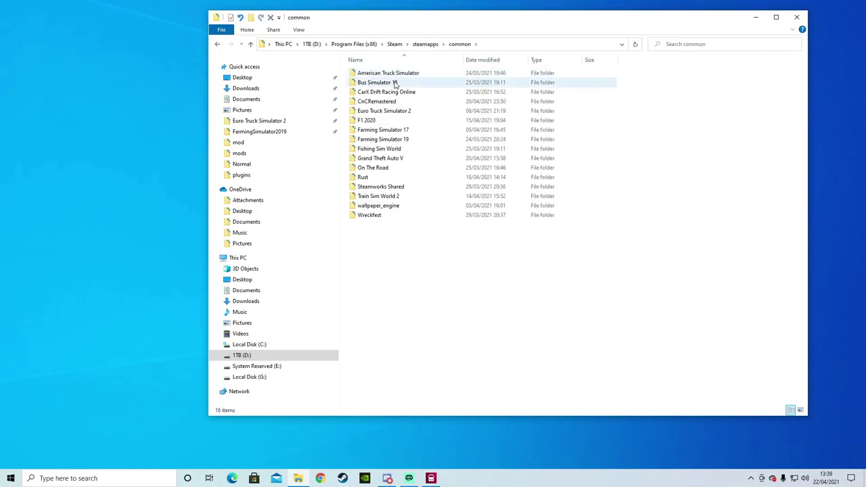
{"action": "left_click", "coordinate": [395, 111]}
{"action": "double_click", "coordinate": [395, 112]}
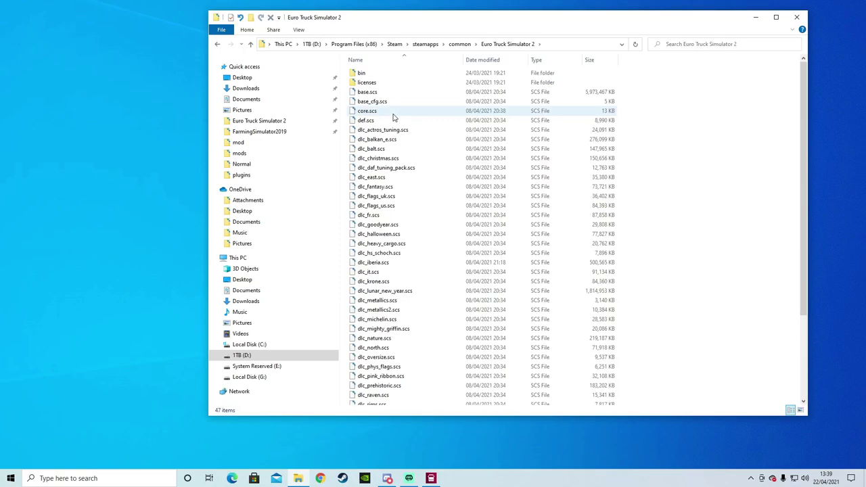
{"action": "left_click", "coordinate": [379, 75]}
{"action": "double_click", "coordinate": [379, 75]}
{"action": "double_click", "coordinate": [379, 74]}
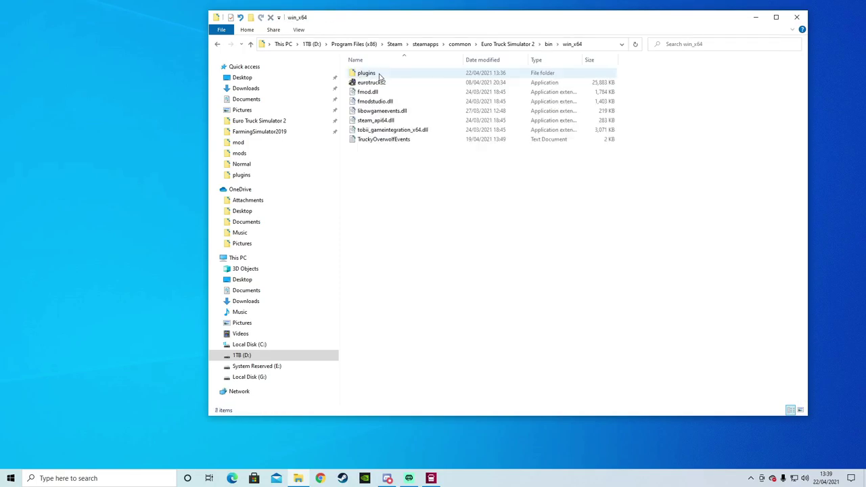
Refresh the win_x64 folder listing without choosing any context menu action.
{"action": "left_click", "coordinate": [377, 75]}
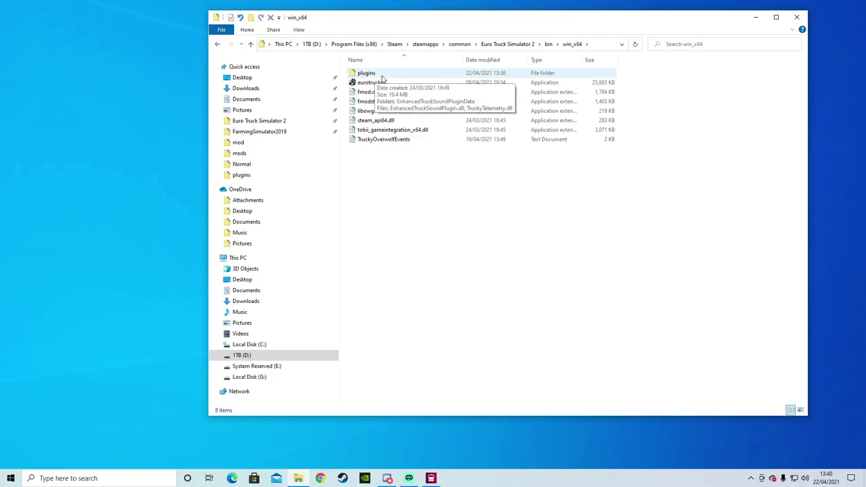
{"action": "right_click", "coordinate": [378, 162]}
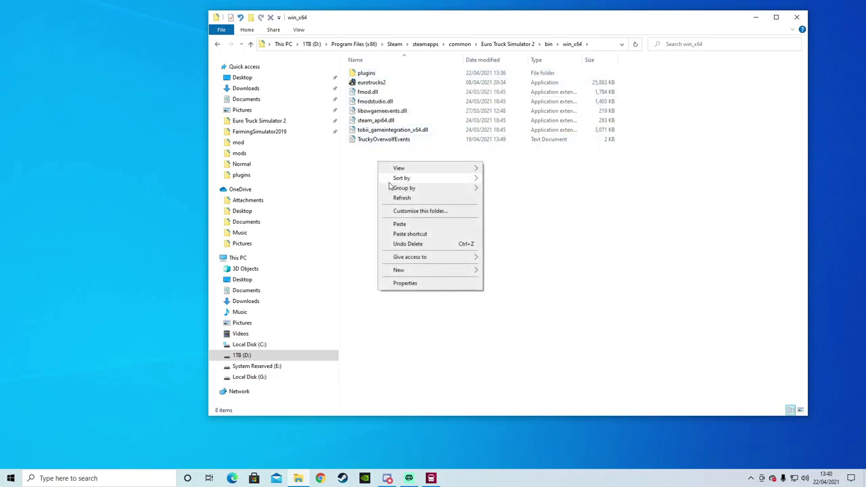
{"action": "mouse_move", "coordinate": [406, 270]}
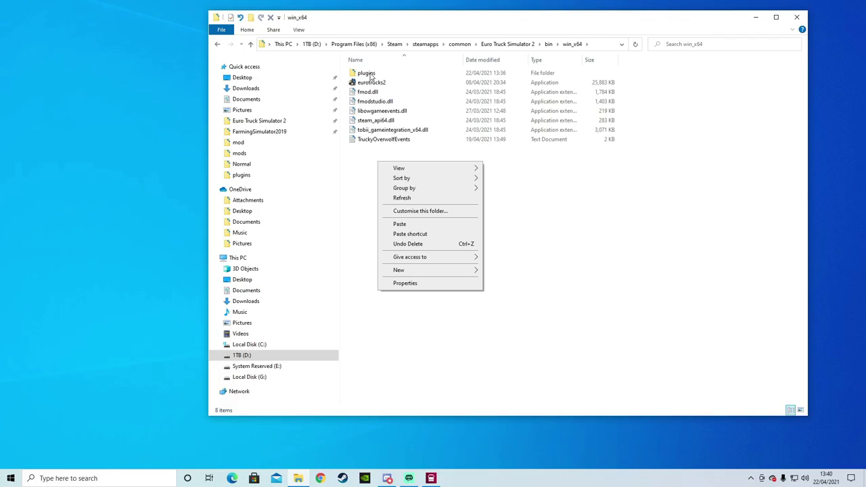
{"action": "left_click", "coordinate": [355, 175]}
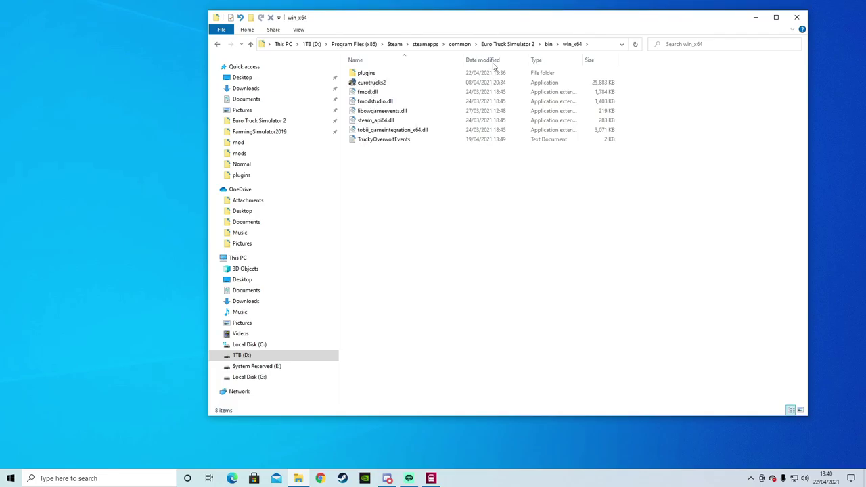
{"action": "left_click", "coordinate": [635, 44]}
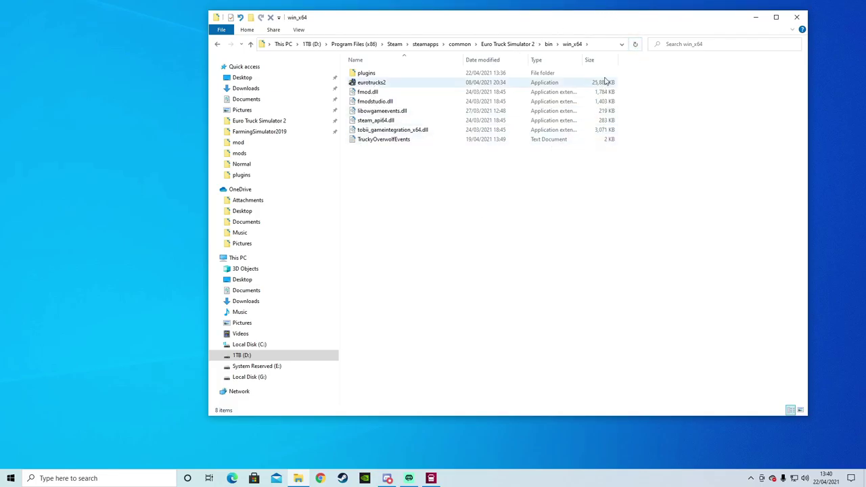
Paste the plugin folder and DLL into plugins, replacing destination files, then close Explorer.
{"action": "double_click", "coordinate": [369, 73]}
{"action": "left_click_drag", "start_coordinate": [390, 128], "coordinate": [390, 68]}
{"action": "right_click", "coordinate": [399, 139]}
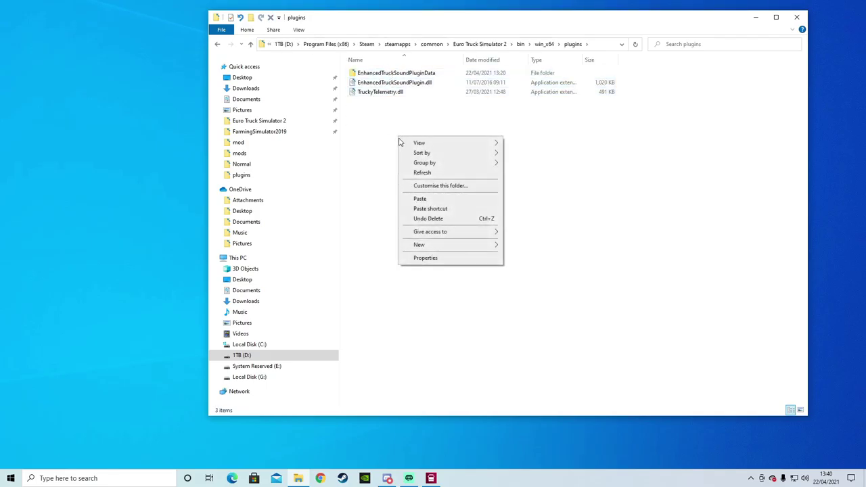
{"action": "left_click", "coordinate": [420, 198]}
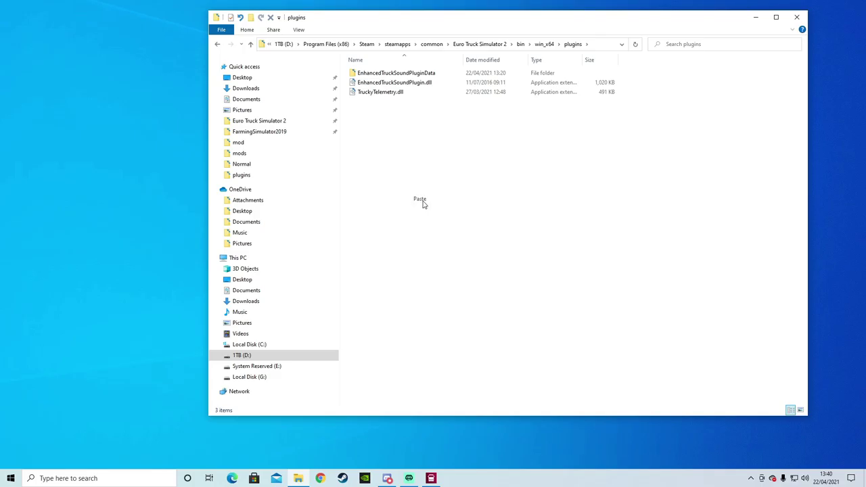
{"action": "left_click_drag", "start_coordinate": [241, 122], "coordinate": [505, 140]}
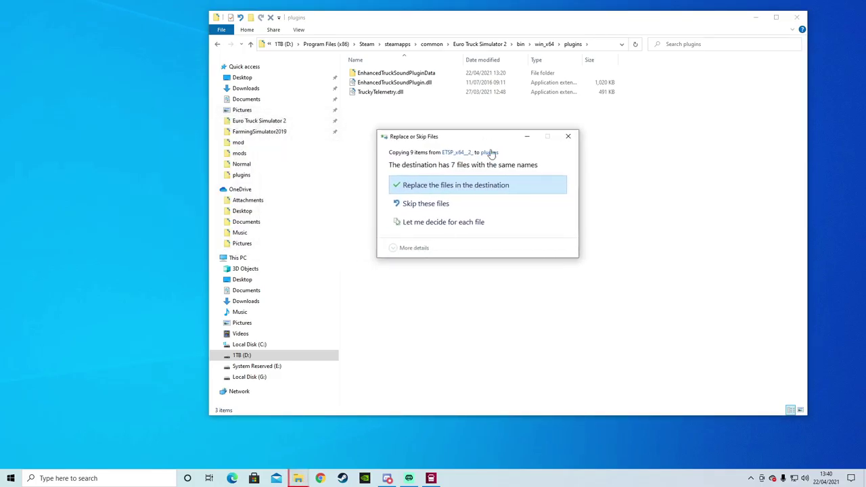
{"action": "left_click", "coordinate": [429, 189]}
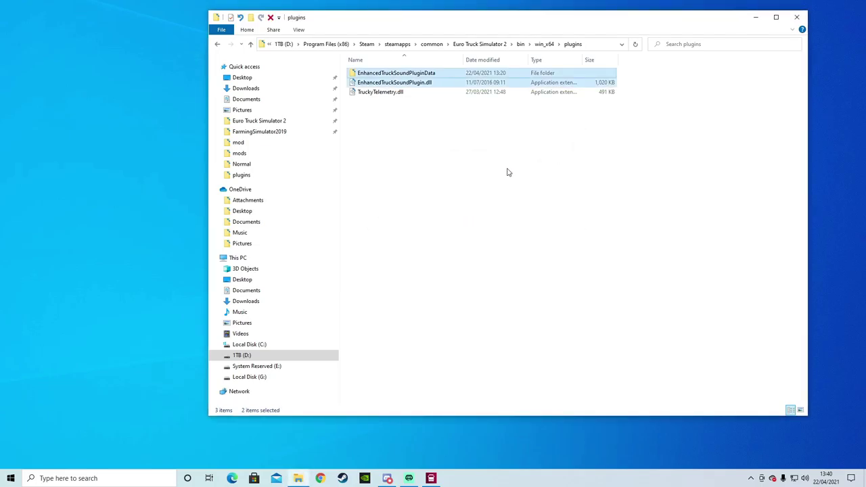
{"action": "left_click", "coordinate": [797, 17]}
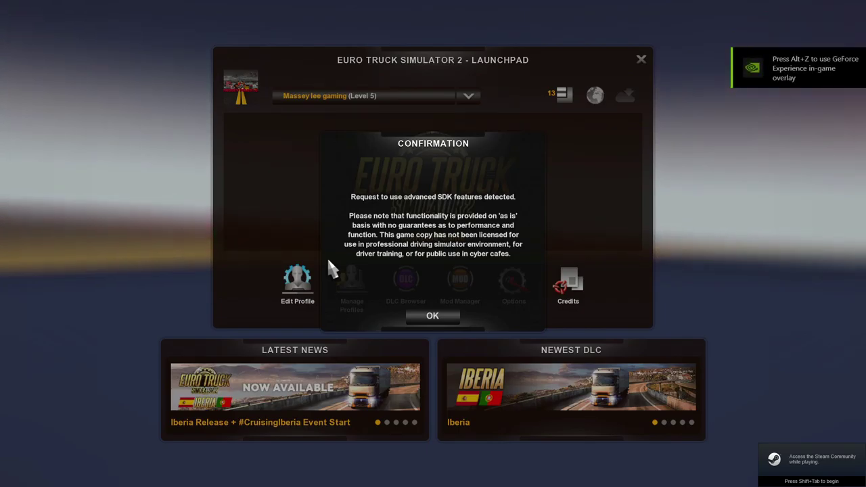
Confirm the advanced SDK features notice with OK and open Mod Manager from the launchpad.
{"action": "left_click", "coordinate": [445, 313]}
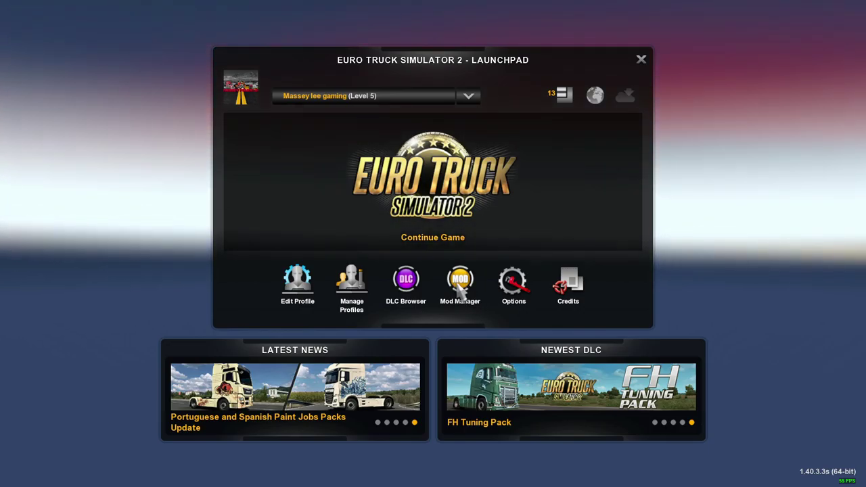
{"action": "left_click", "coordinate": [459, 290]}
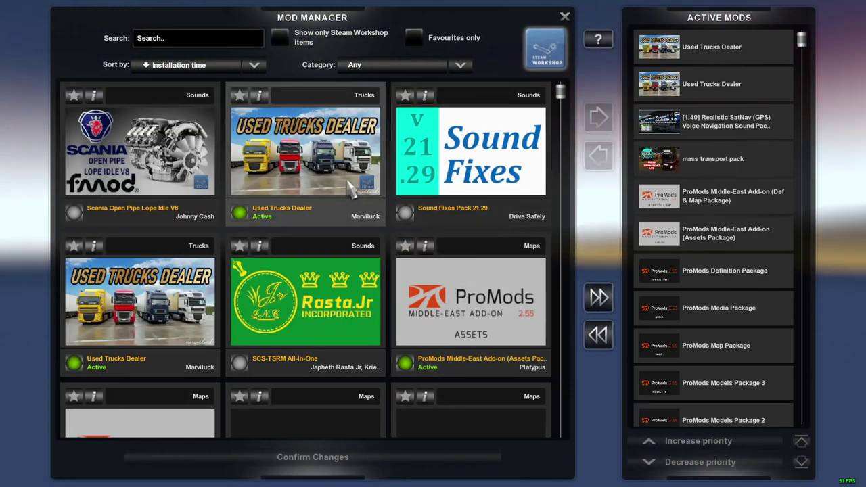
Scroll through the installed mods list, then close Mod Manager and confirm with Yes.
{"action": "scroll", "coordinate": [359, 258], "scroll_direction": "down", "scroll_amount": 4}
{"action": "scroll", "coordinate": [360, 261], "scroll_direction": "down", "scroll_amount": 4}
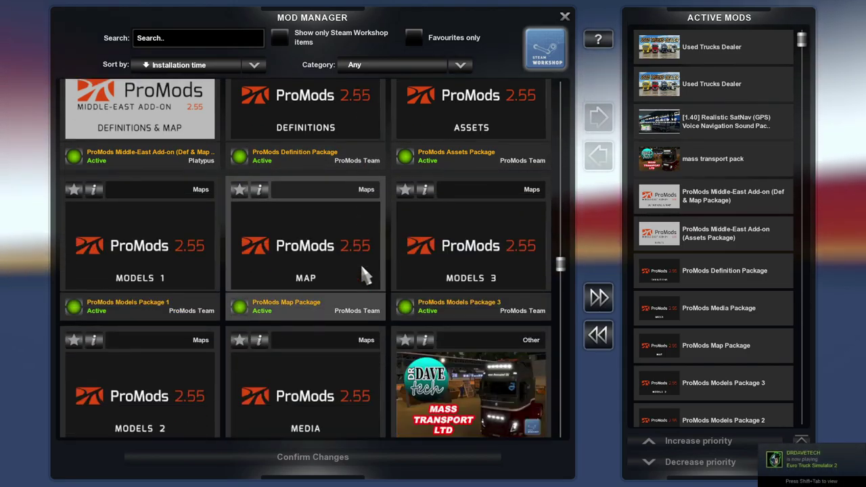
{"action": "left_click_drag", "start_coordinate": [562, 303], "coordinate": [561, 423]}
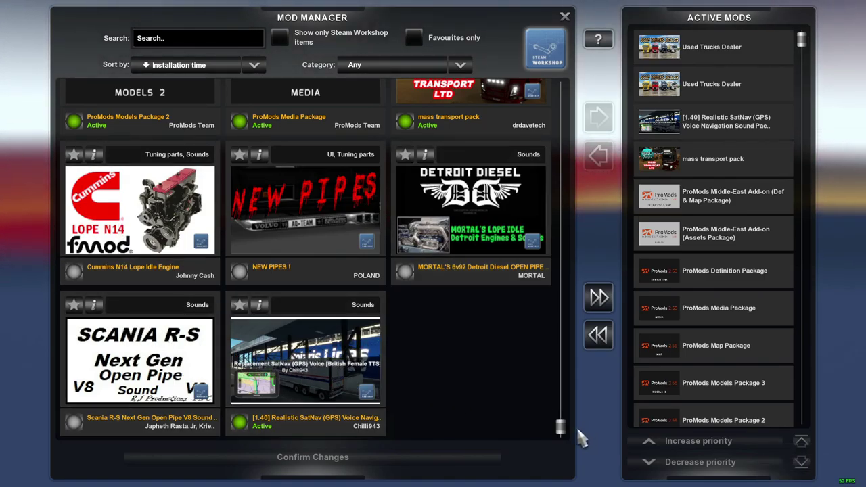
{"action": "left_click_drag", "start_coordinate": [561, 426], "coordinate": [561, 91]}
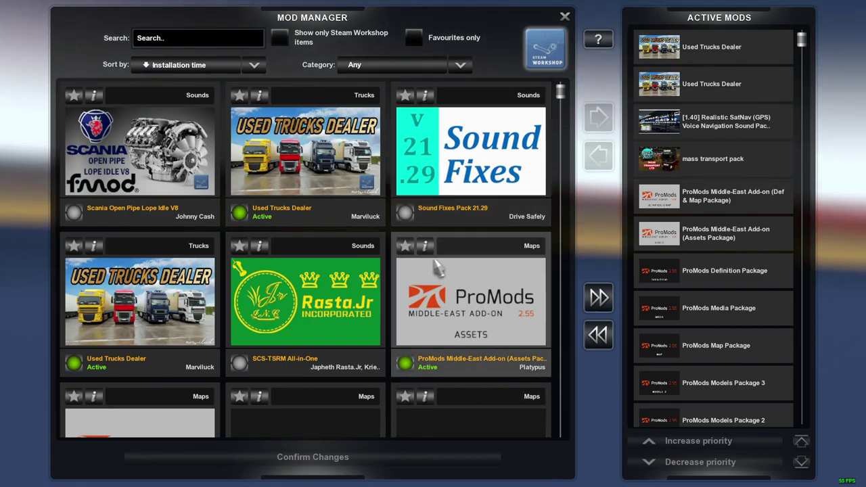
{"action": "left_click", "coordinate": [566, 17]}
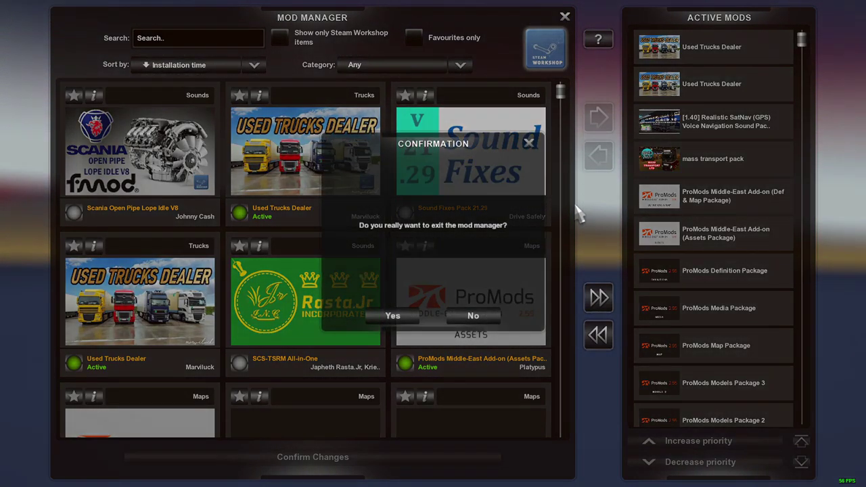
{"action": "left_click", "coordinate": [395, 317]}
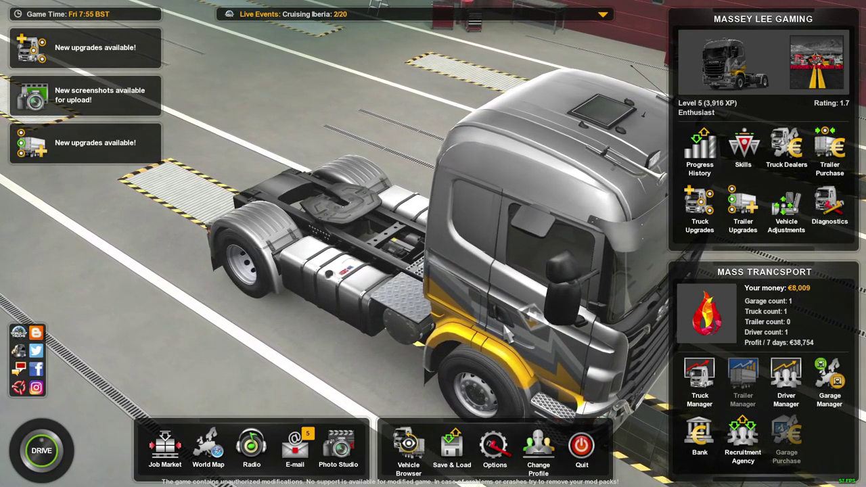
Continue the saved game and choose DRIVE once the garage loads.
{"action": "left_click", "coordinate": [57, 463]}
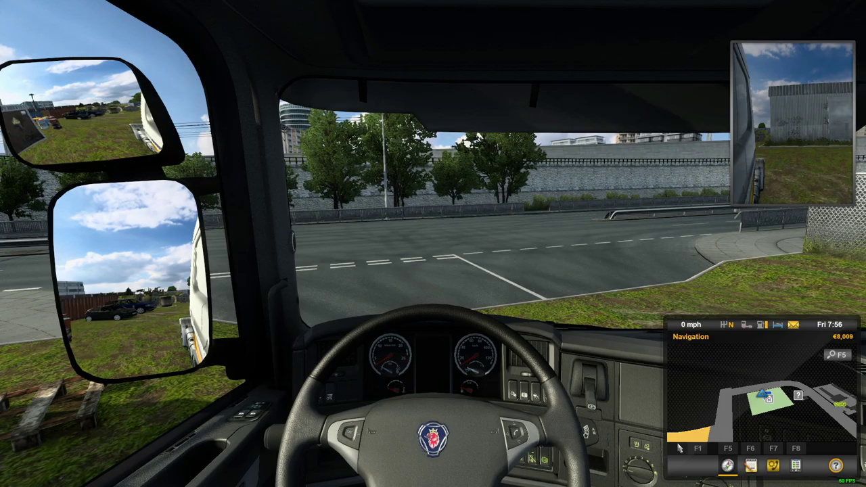
Switch on the ignition, release the parking brake, drive forward, then brake to a stop.
{"action": "key", "text": "e"}
{"action": "key", "text": "w"}
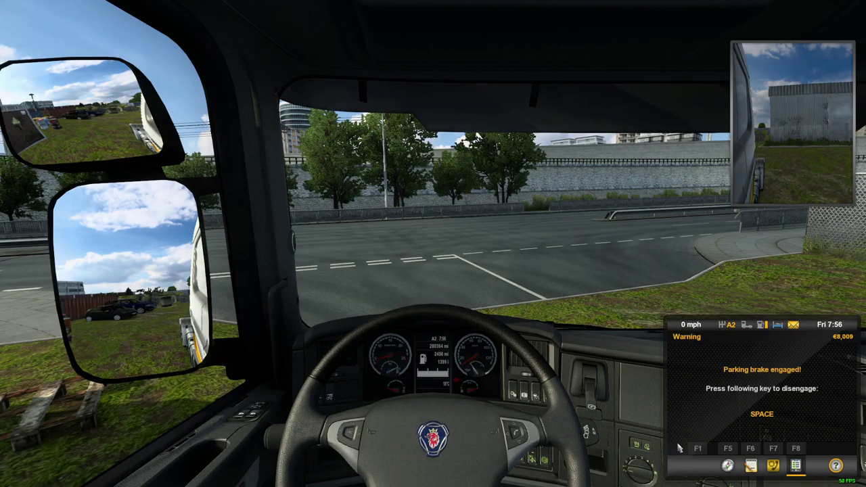
{"action": "key", "text": "w"}
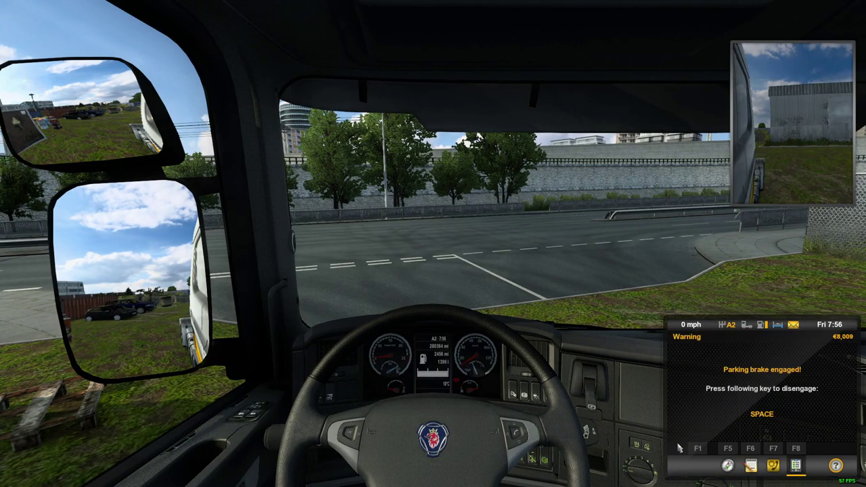
{"action": "key", "text": "space"}
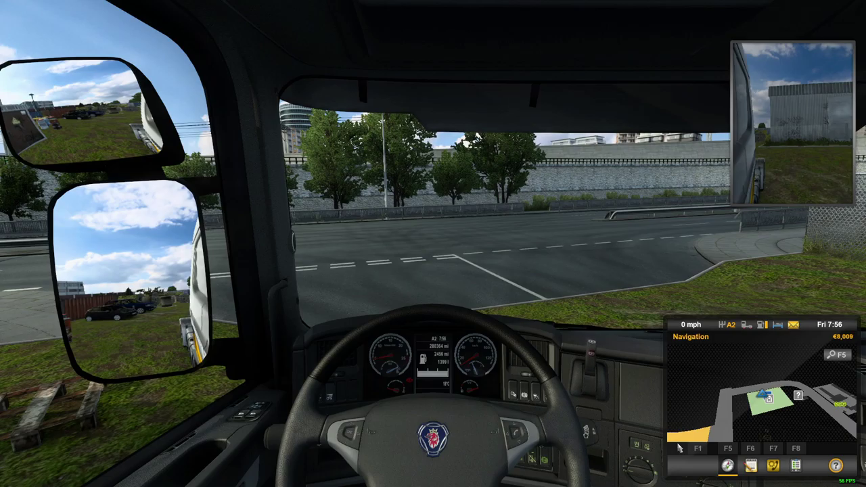
{"action": "key", "text": "w"}
{"action": "key", "text": "w"}
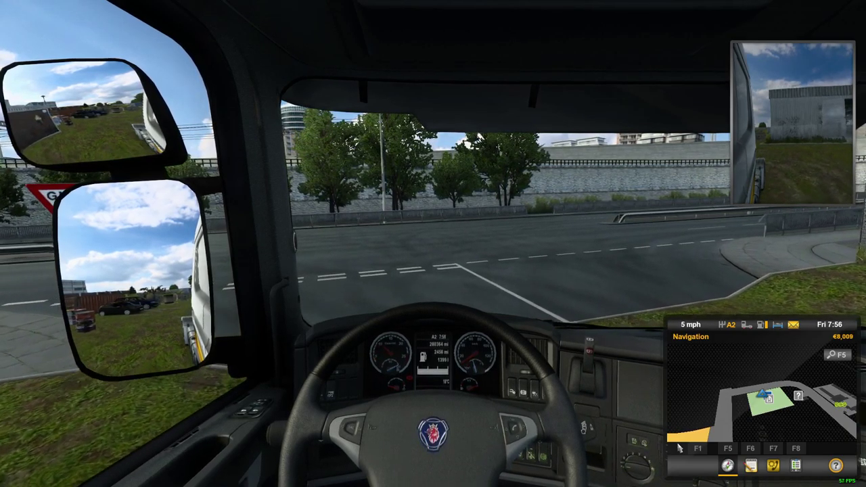
{"action": "key", "text": "s"}
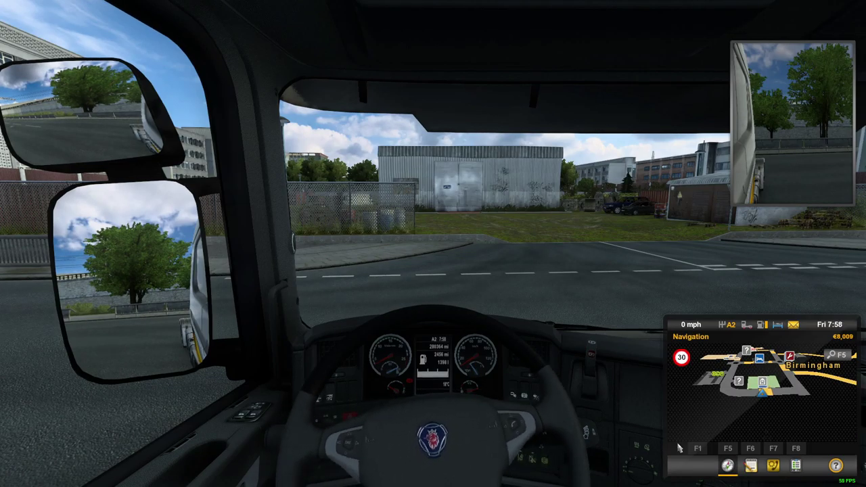
{"action": "key", "text": "2"}
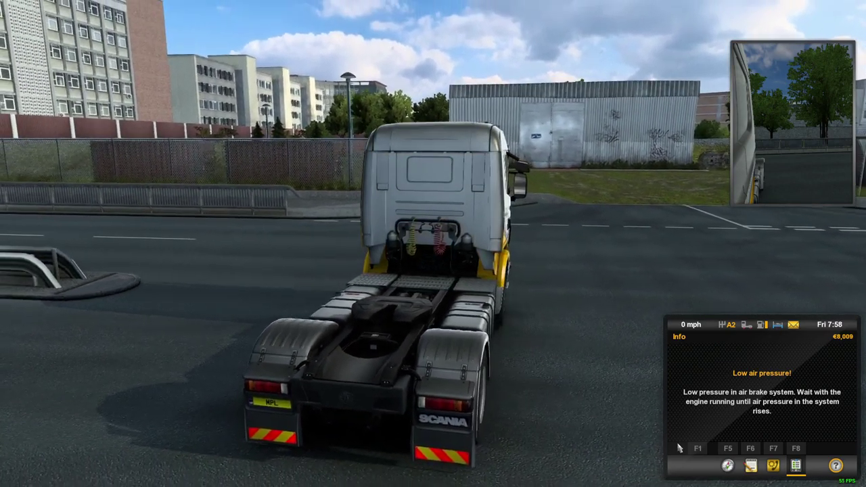
{"action": "key", "text": "s"}
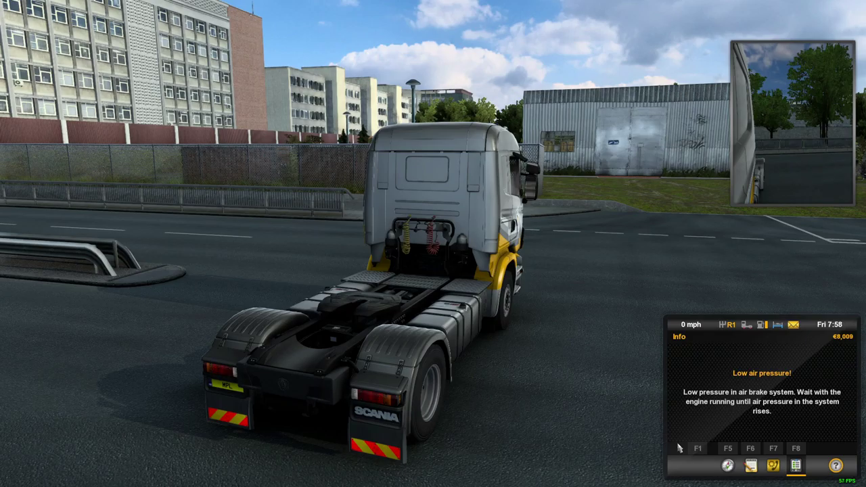
{"action": "key", "text": "w"}
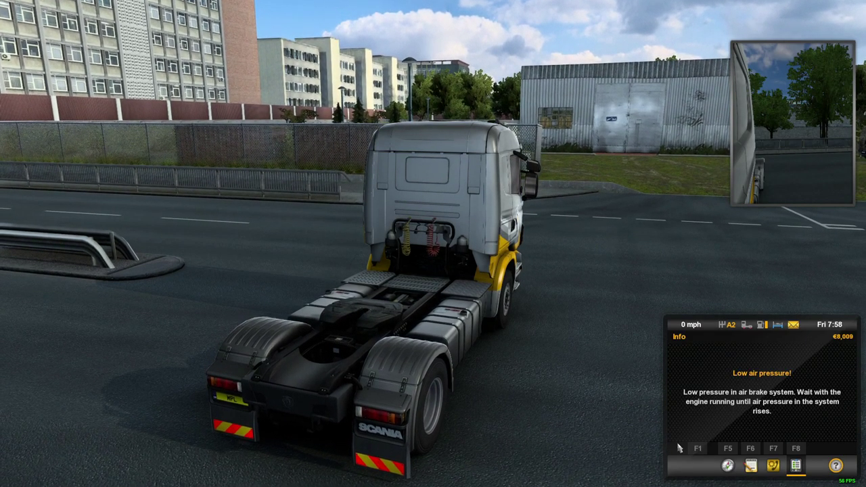
{"action": "key", "text": "1"}
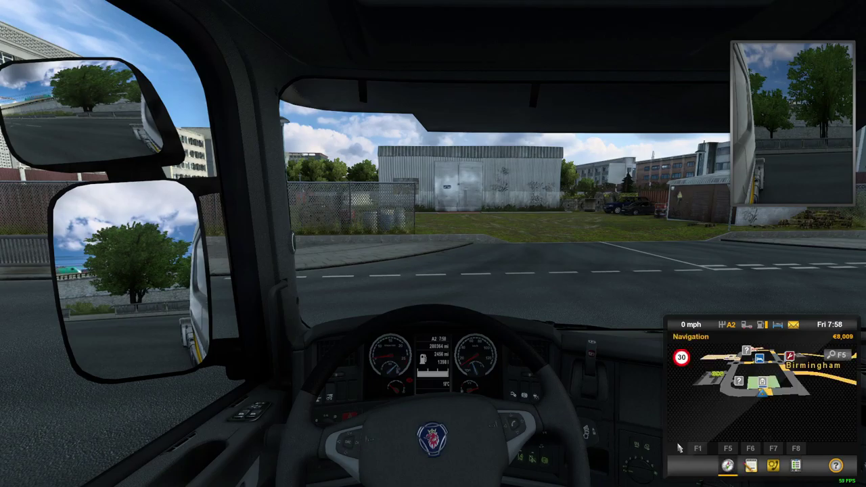